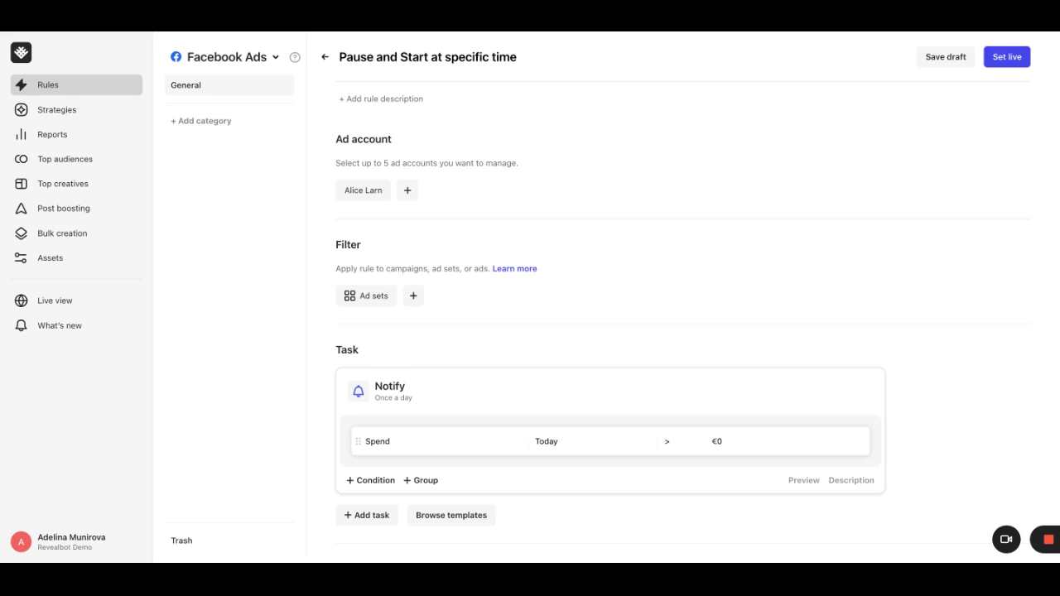
Switch the rule to the Revealbot ad account and apply it to campaigns instead of ad sets.
{"action": "left_click", "coordinate": [357, 193]}
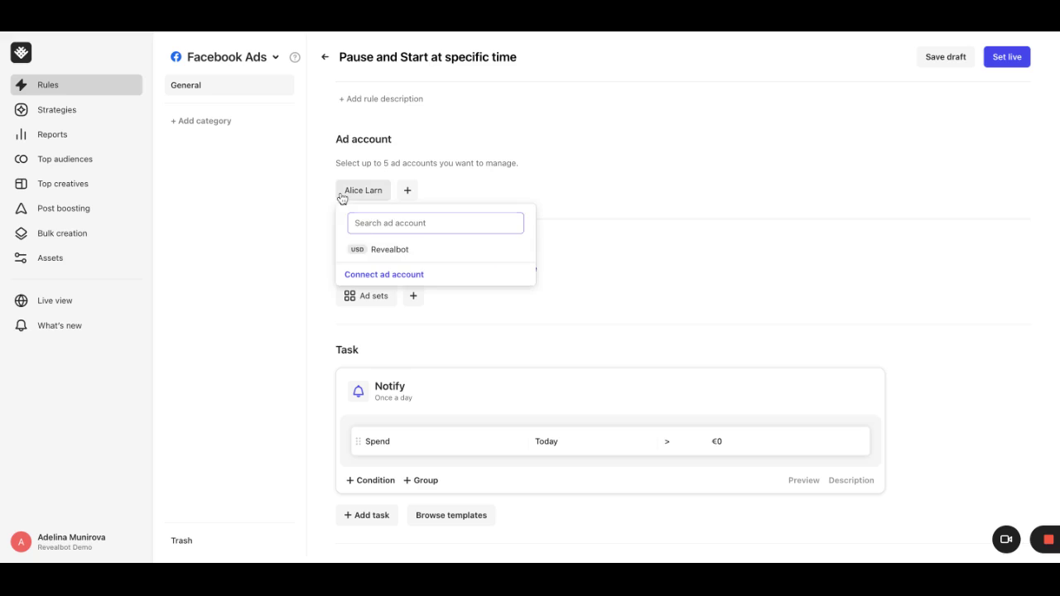
{"action": "left_click", "coordinate": [367, 247]}
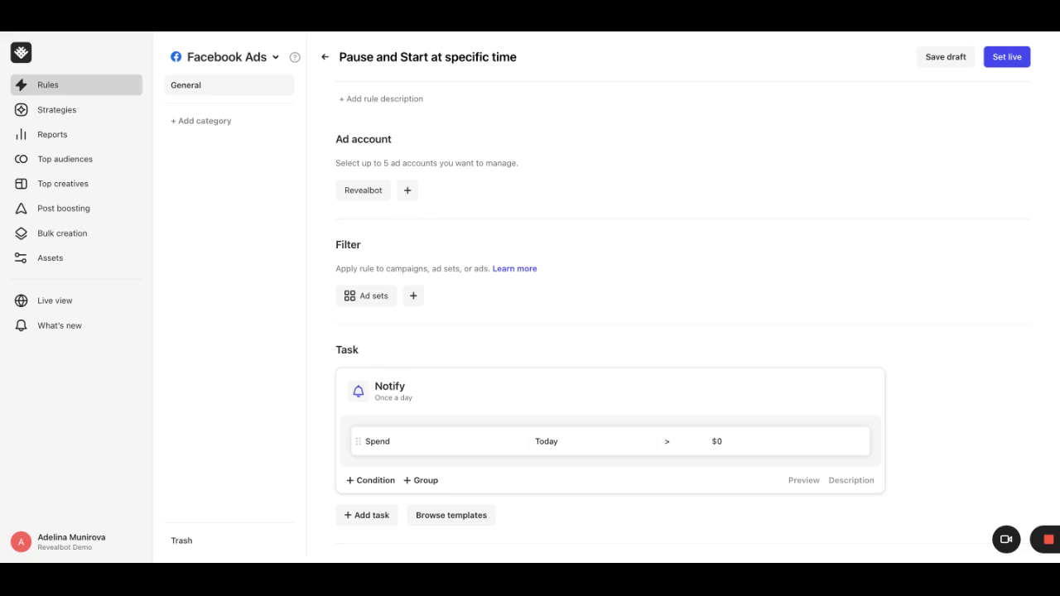
{"action": "left_click", "coordinate": [371, 300]}
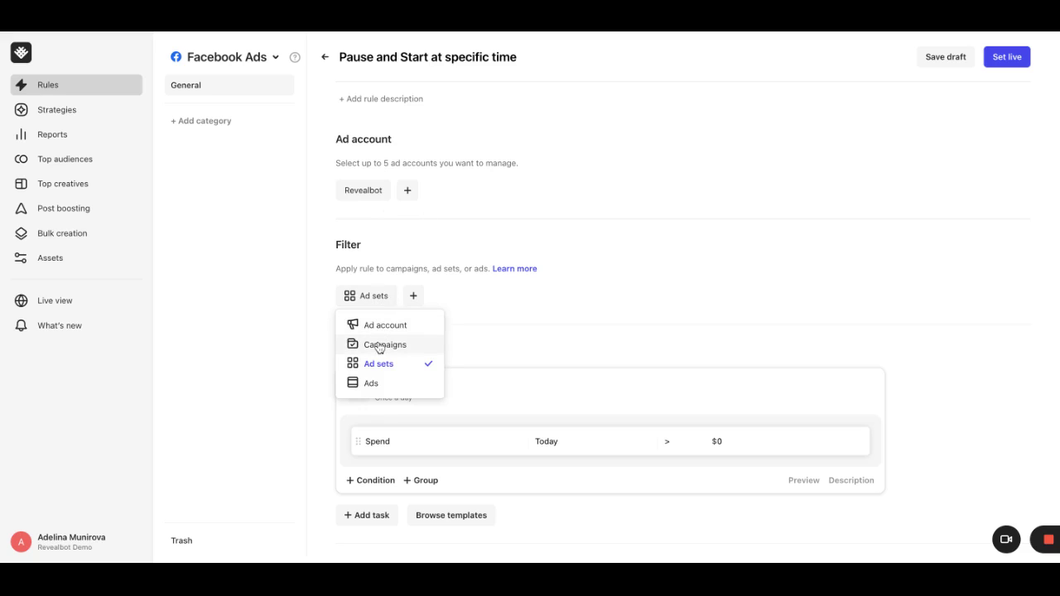
{"action": "left_click", "coordinate": [379, 345]}
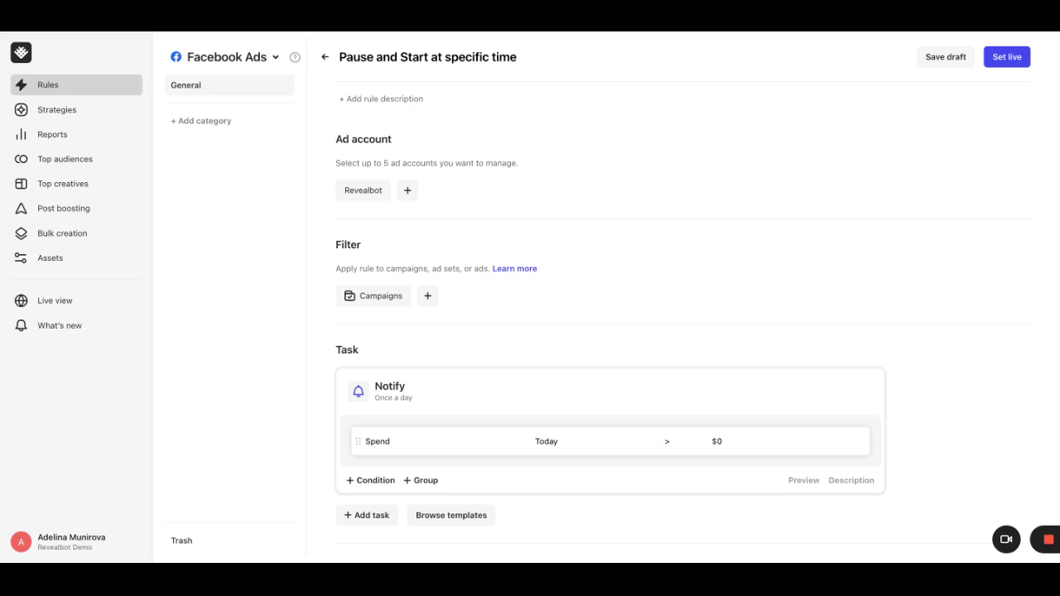
Add a filter limiting the rule to campaigns whose name contains #revealbot.
{"action": "left_click", "coordinate": [429, 298]}
{"action": "left_click", "coordinate": [466, 385]}
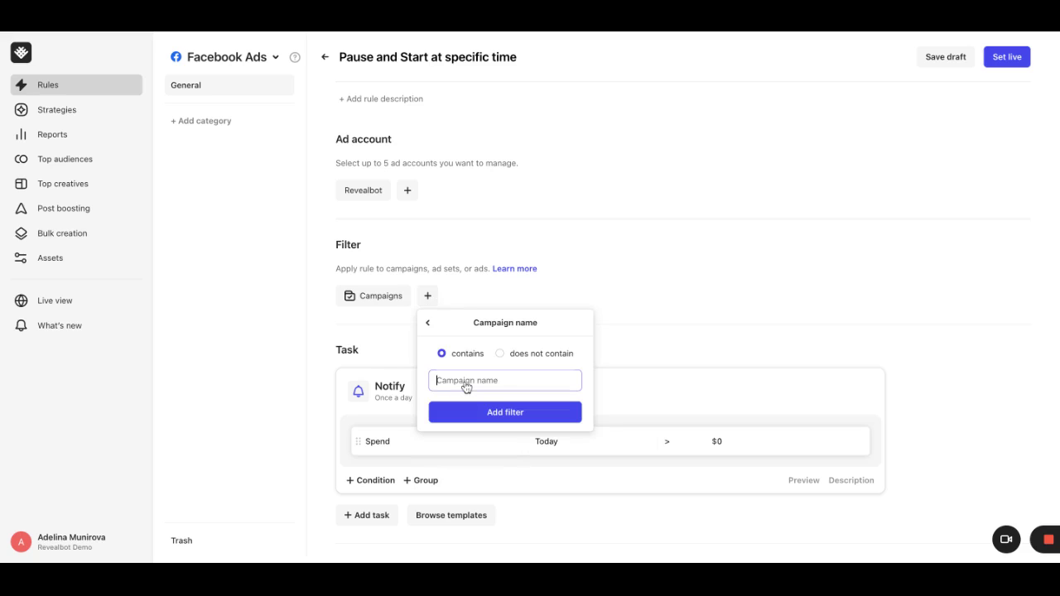
{"action": "left_click", "coordinate": [467, 386]}
{"action": "type", "text": "#revealbot"}
{"action": "left_click", "coordinate": [494, 411]}
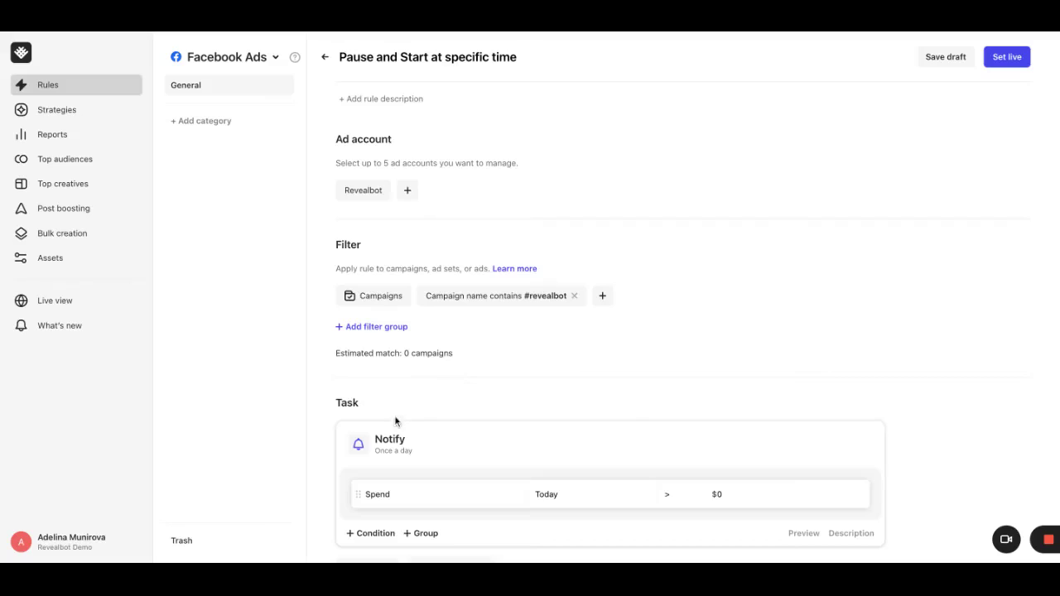
{"action": "left_click", "coordinate": [391, 445]}
Set the first task's action to Pause campaigns.
{"action": "left_click", "coordinate": [379, 206]}
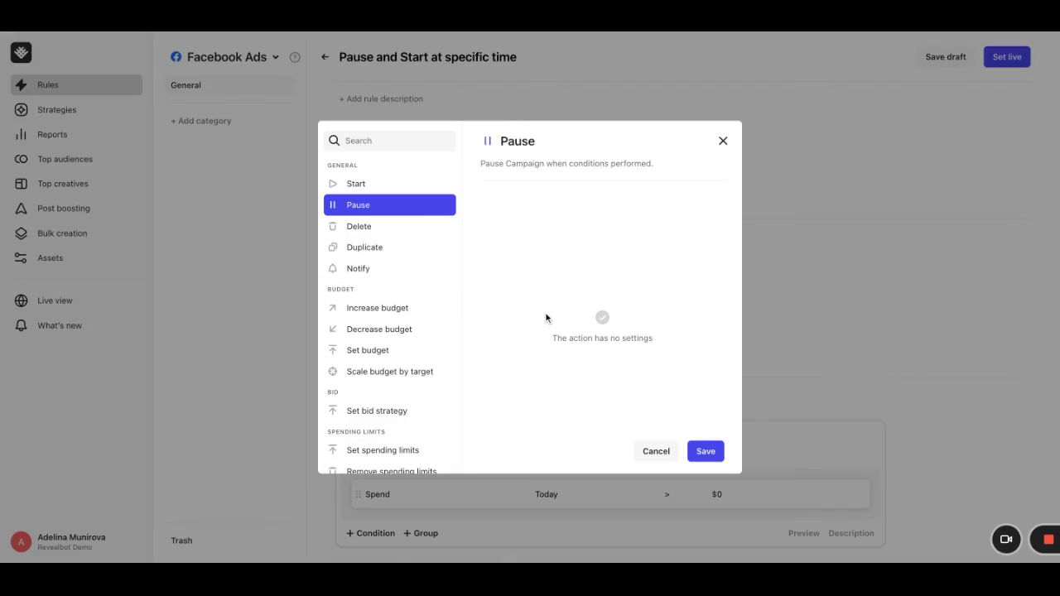
{"action": "left_click", "coordinate": [706, 451]}
{"action": "scroll", "coordinate": [758, 382], "scroll_direction": "down", "scroll_amount": 2}
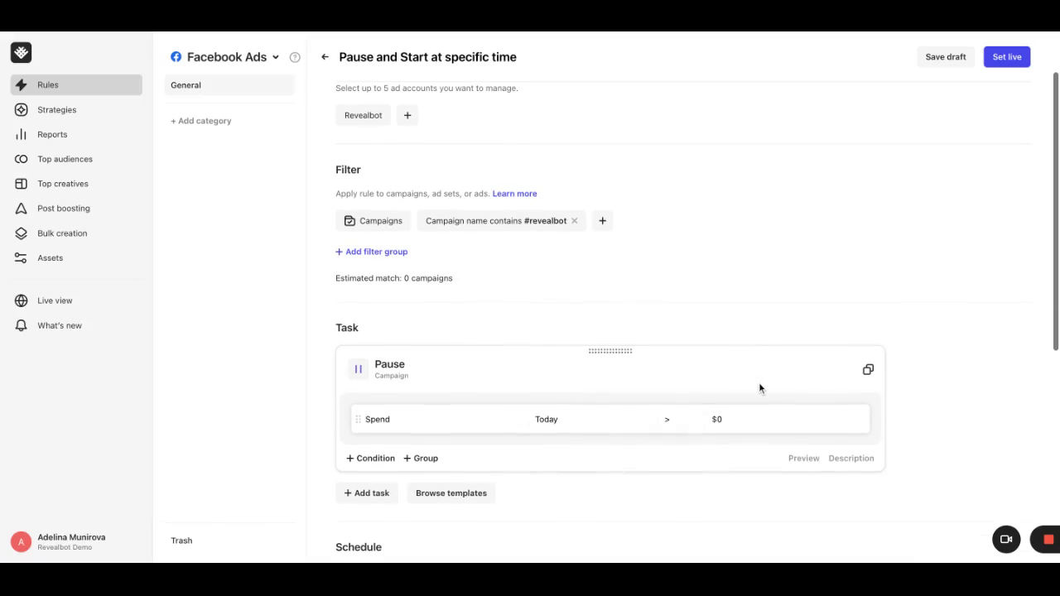
Make the pause task's condition Time greater than 10:00 PM.
{"action": "left_click", "coordinate": [410, 422]}
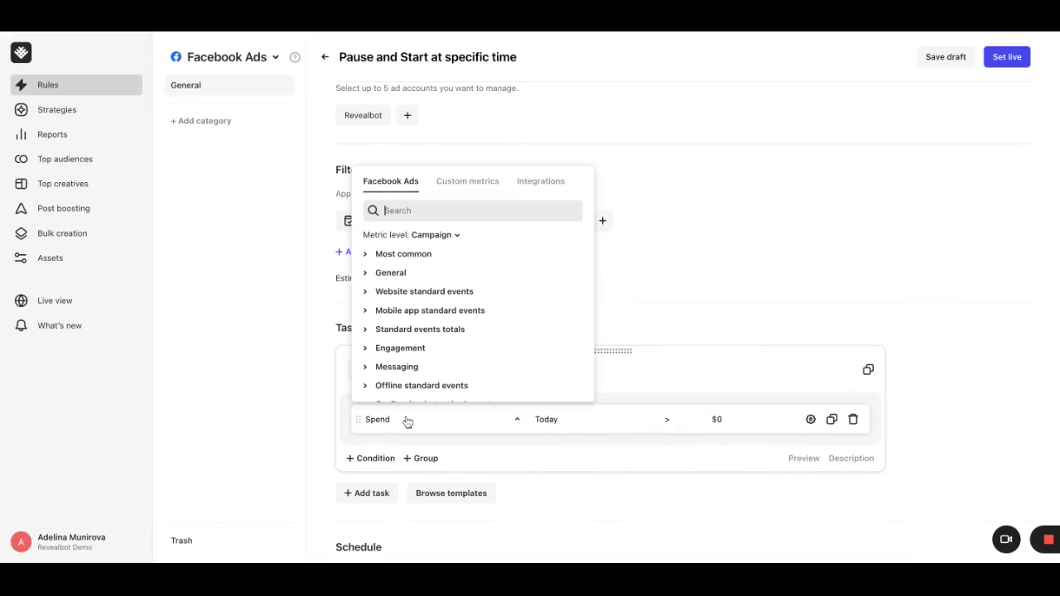
{"action": "type", "text": "time"}
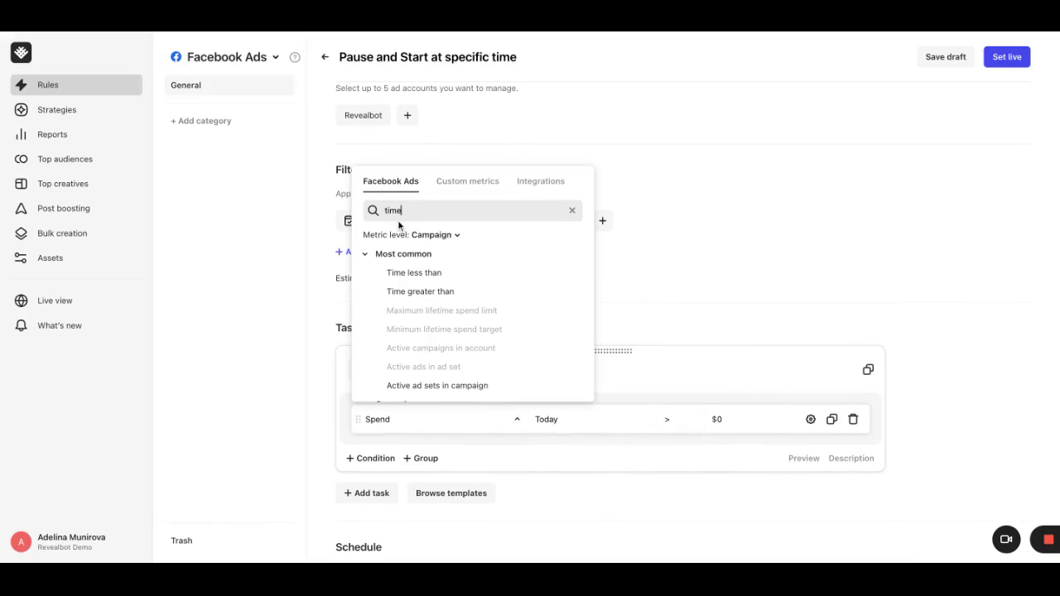
{"action": "left_click", "coordinate": [418, 291]}
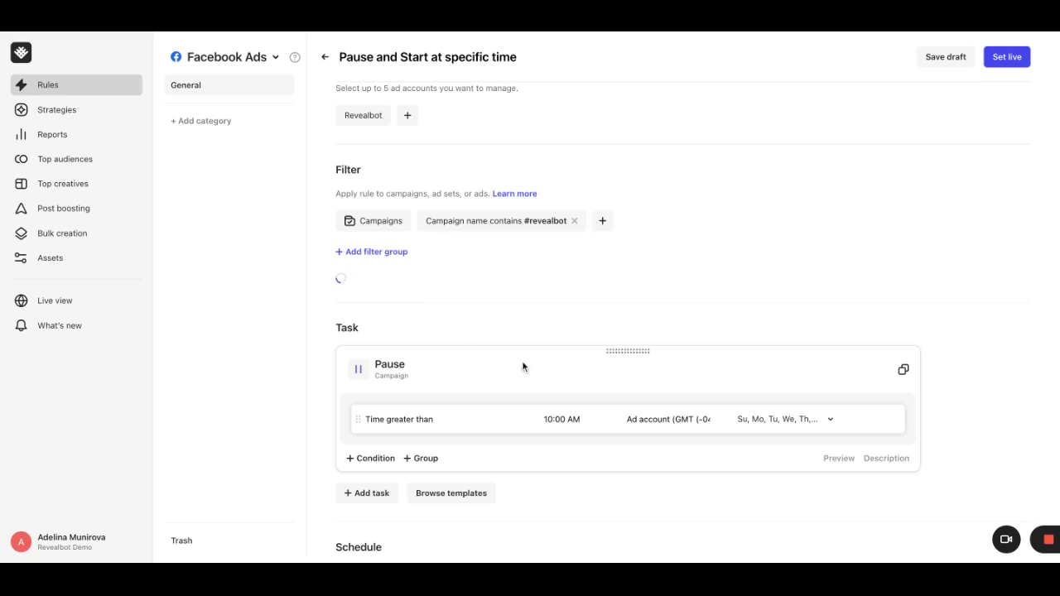
{"action": "left_click", "coordinate": [574, 423]}
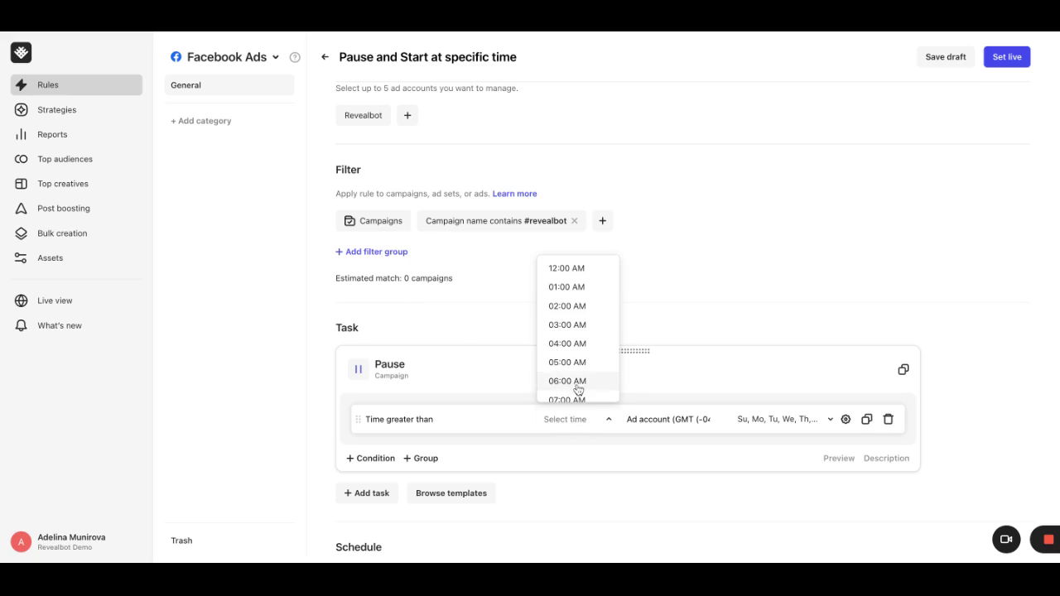
{"action": "scroll", "coordinate": [577, 389], "scroll_direction": "down", "scroll_amount": 6}
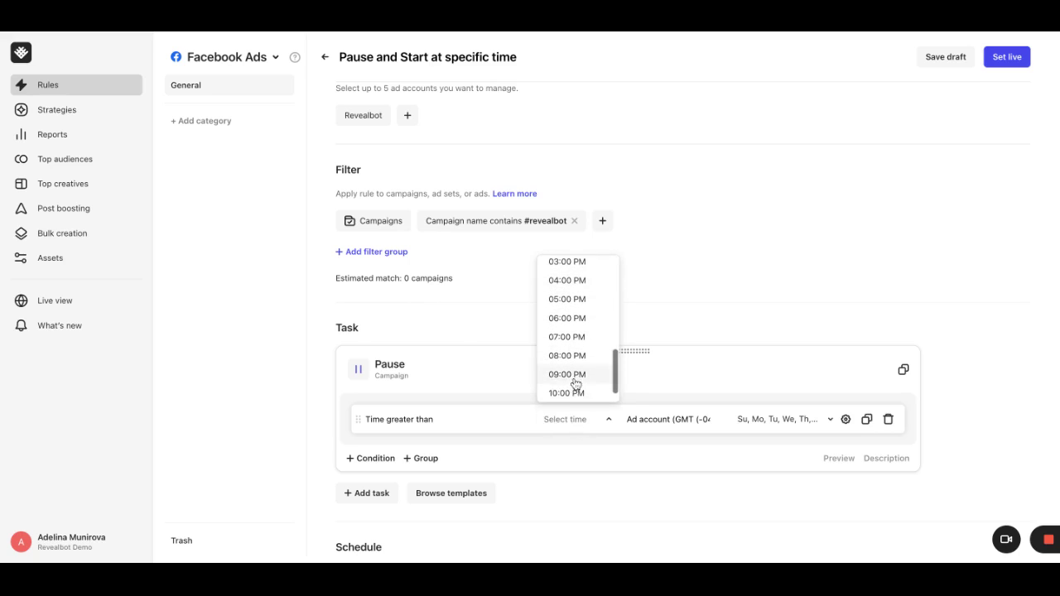
{"action": "left_click", "coordinate": [575, 374]}
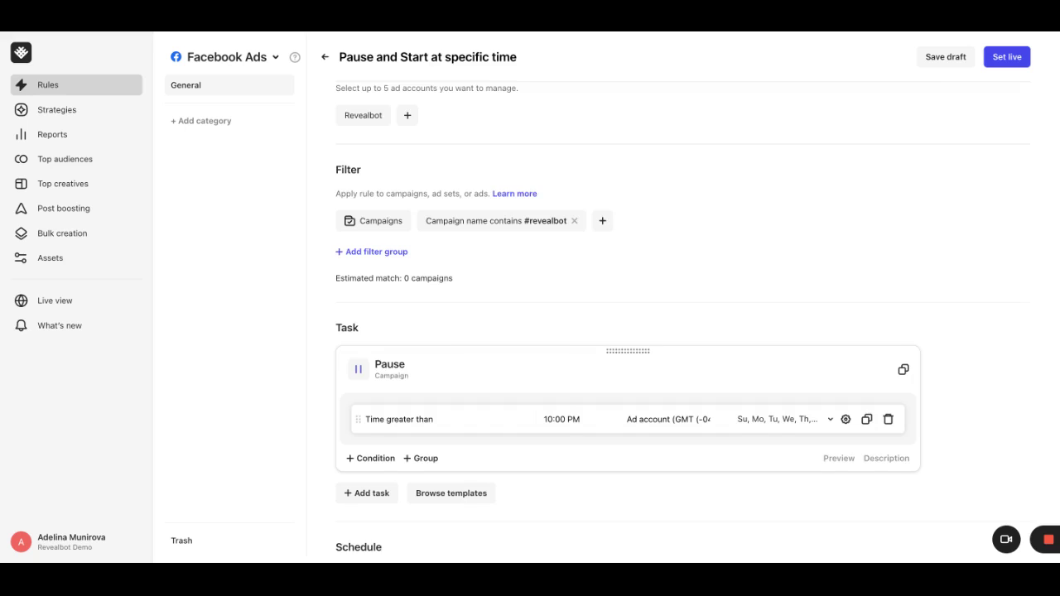
{"action": "scroll", "coordinate": [447, 373], "scroll_direction": "down", "scroll_amount": 2}
Add a second task whose action is Start campaigns.
{"action": "left_click", "coordinate": [369, 379]}
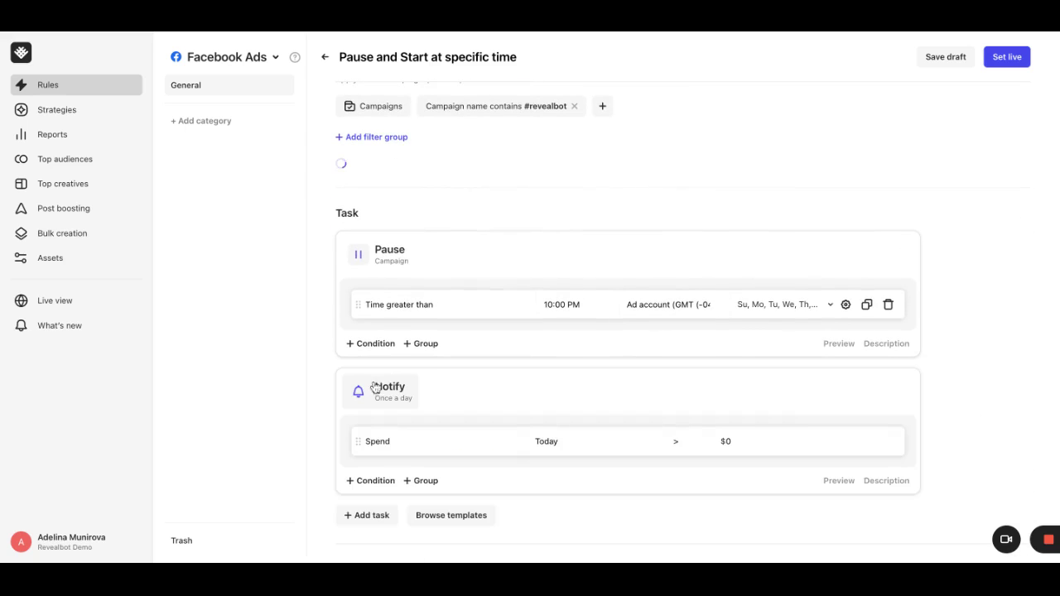
{"action": "left_click", "coordinate": [376, 388]}
{"action": "left_click", "coordinate": [369, 183]}
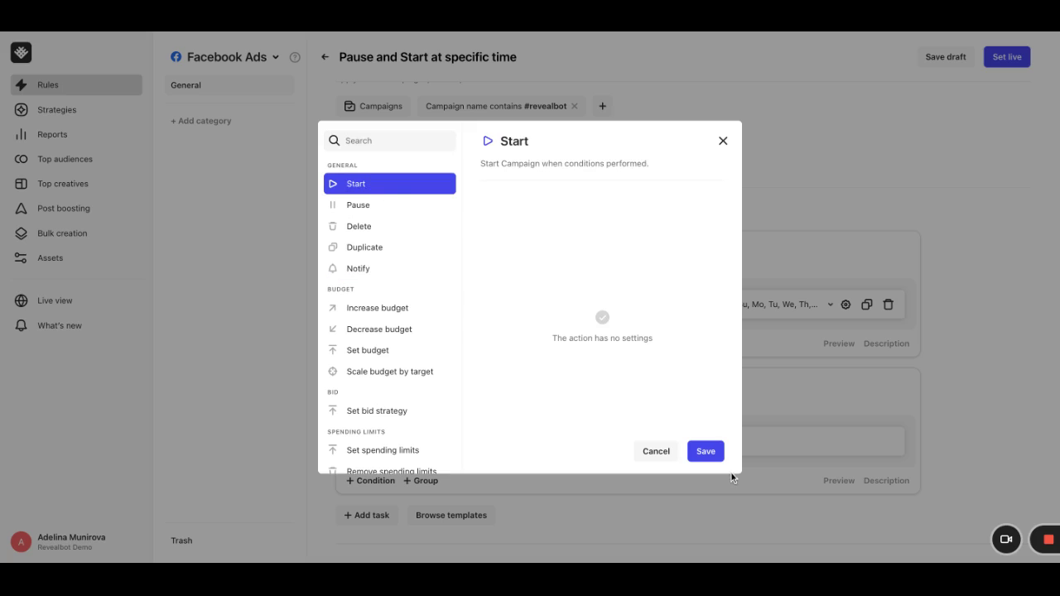
{"action": "left_click", "coordinate": [712, 453]}
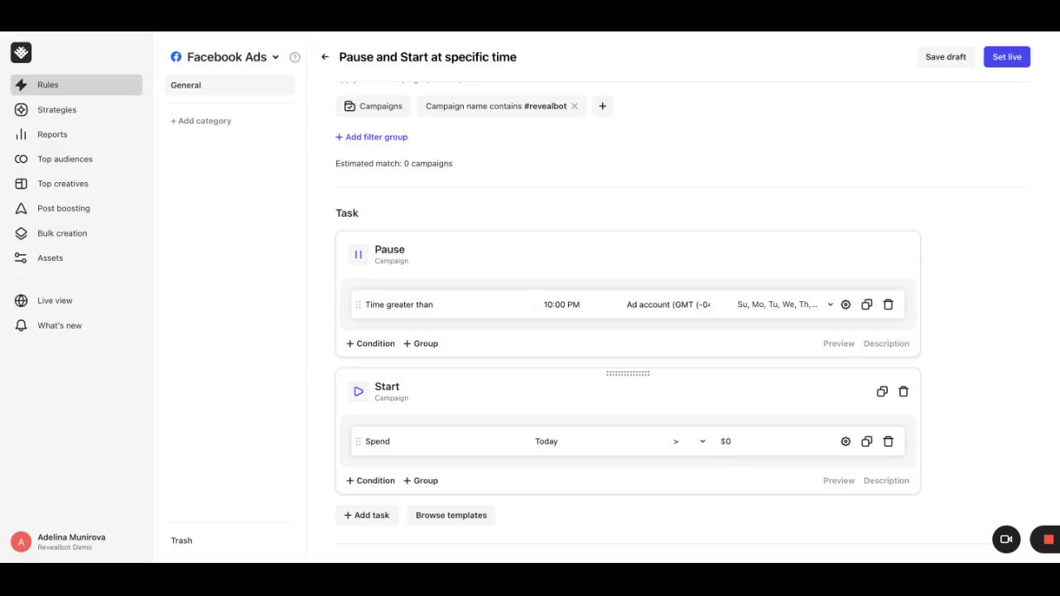
Make the start task's condition Time greater than 05:00 AM.
{"action": "left_click", "coordinate": [452, 447]}
{"action": "type", "text": "time"}
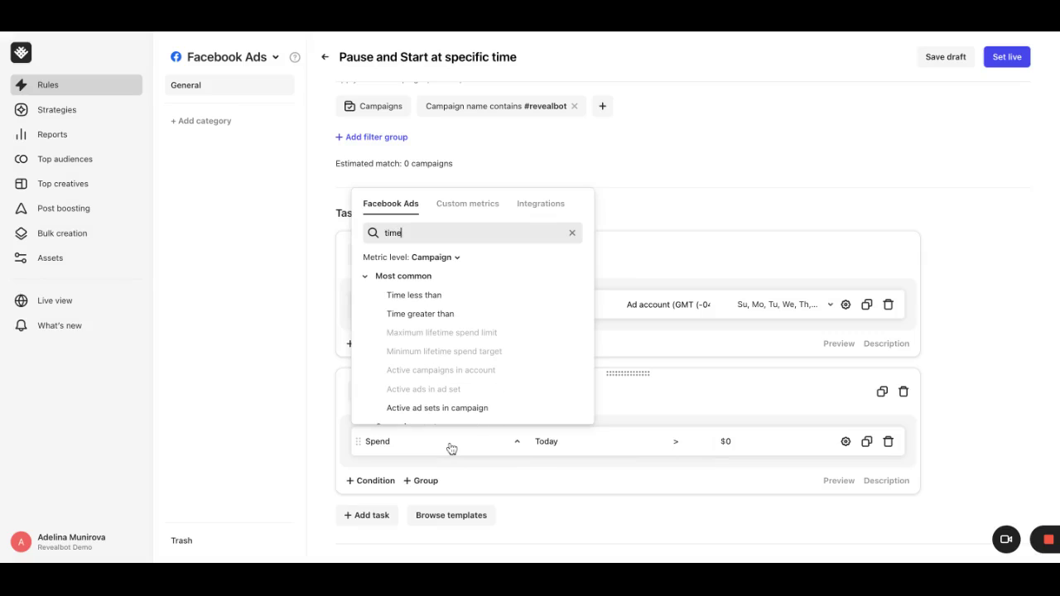
{"action": "left_click", "coordinate": [425, 314]}
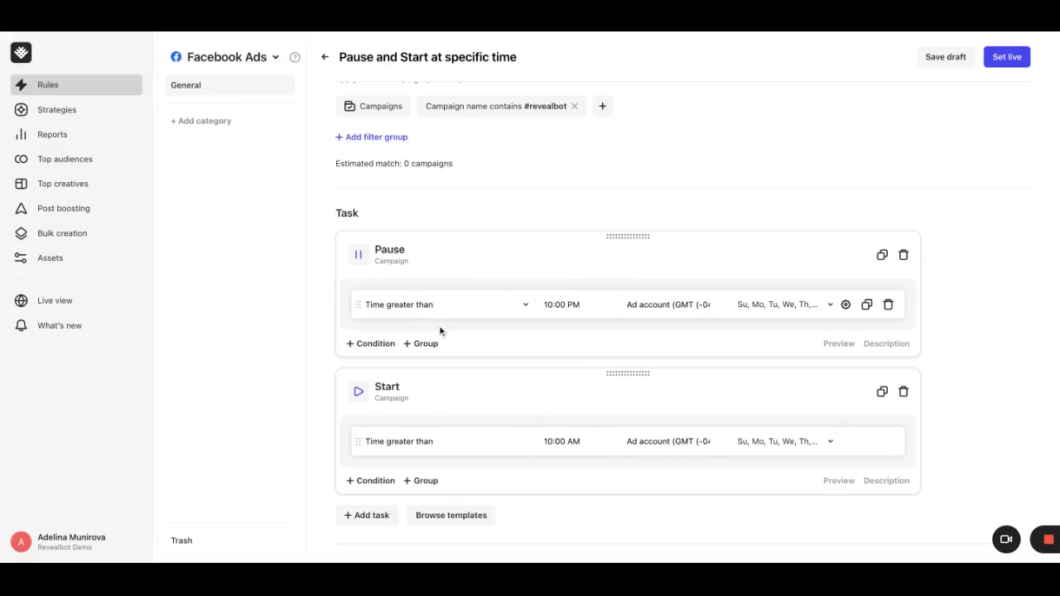
{"action": "left_click", "coordinate": [555, 441]}
{"action": "left_click", "coordinate": [572, 389]}
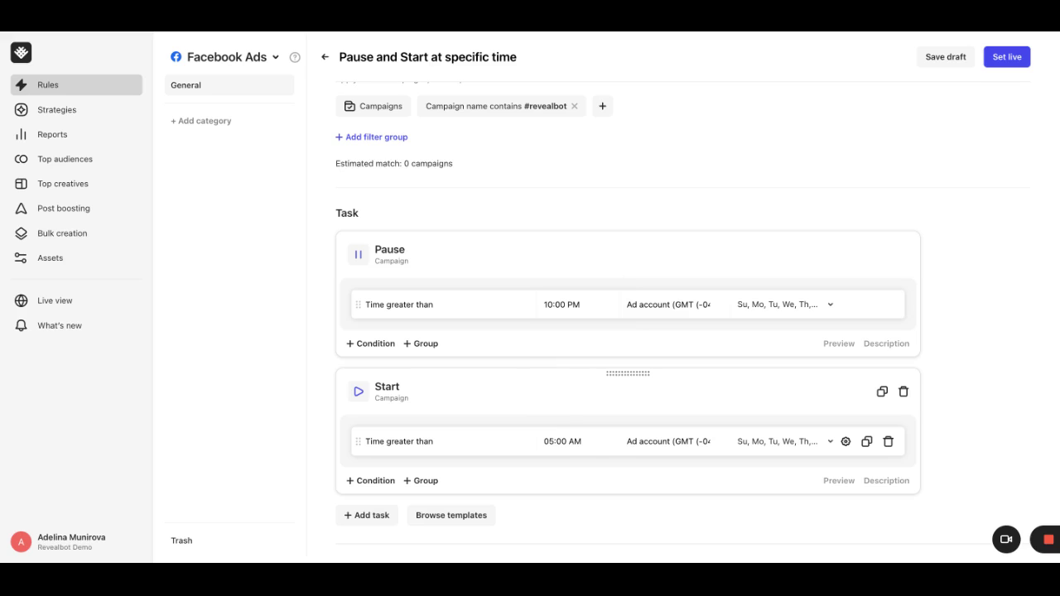
Set the schedule to specific days and times, selecting 06 am and 11 pm for the whole week.
{"action": "scroll", "coordinate": [630, 323], "scroll_direction": "down", "scroll_amount": 4}
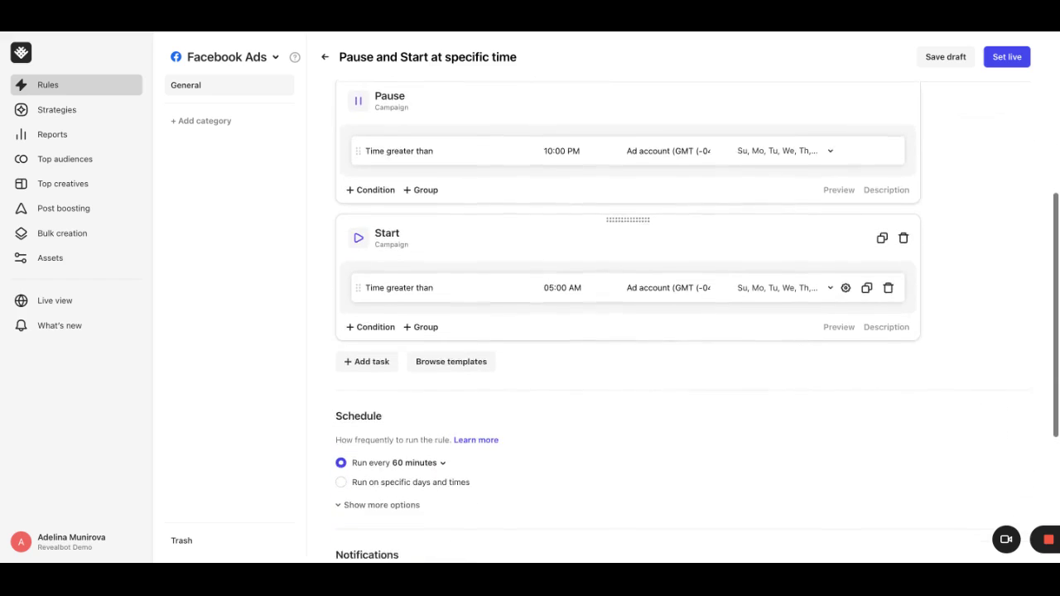
{"action": "scroll", "coordinate": [629, 323], "scroll_direction": "down", "scroll_amount": 2}
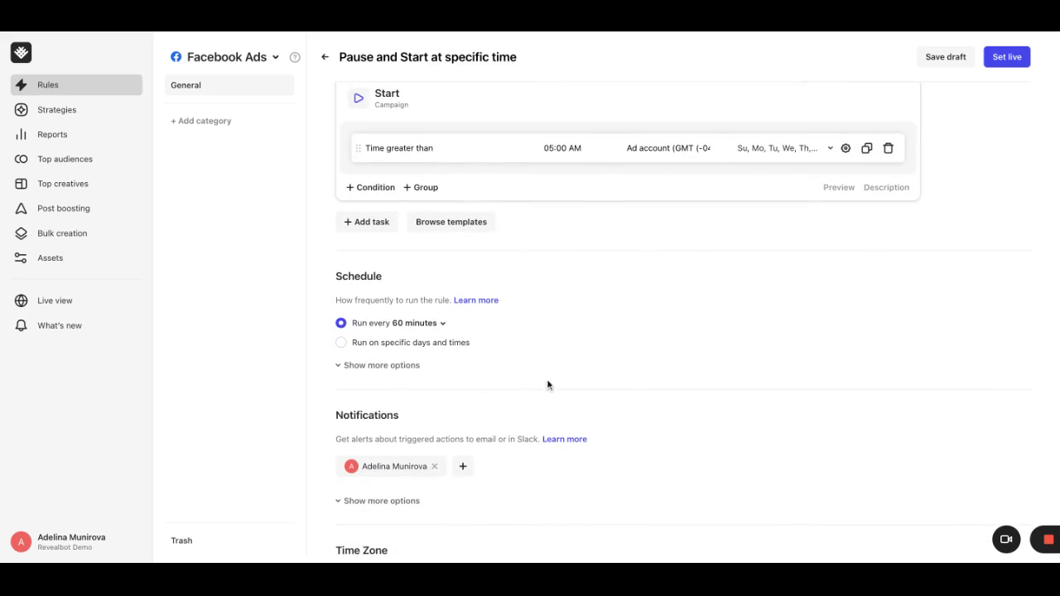
{"action": "left_click", "coordinate": [341, 342]}
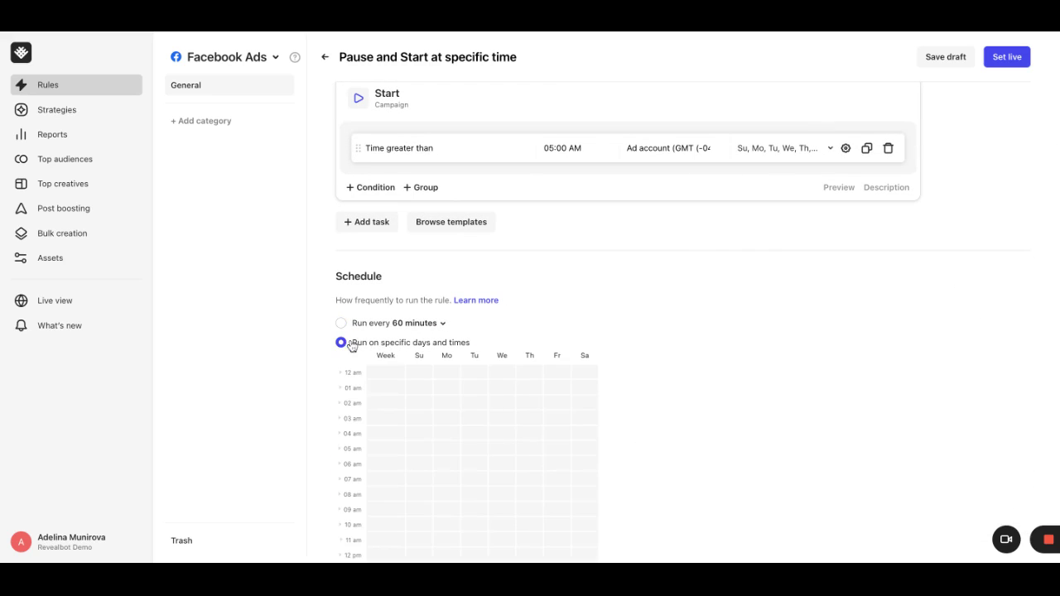
{"action": "scroll", "coordinate": [661, 487], "scroll_direction": "down", "scroll_amount": 5}
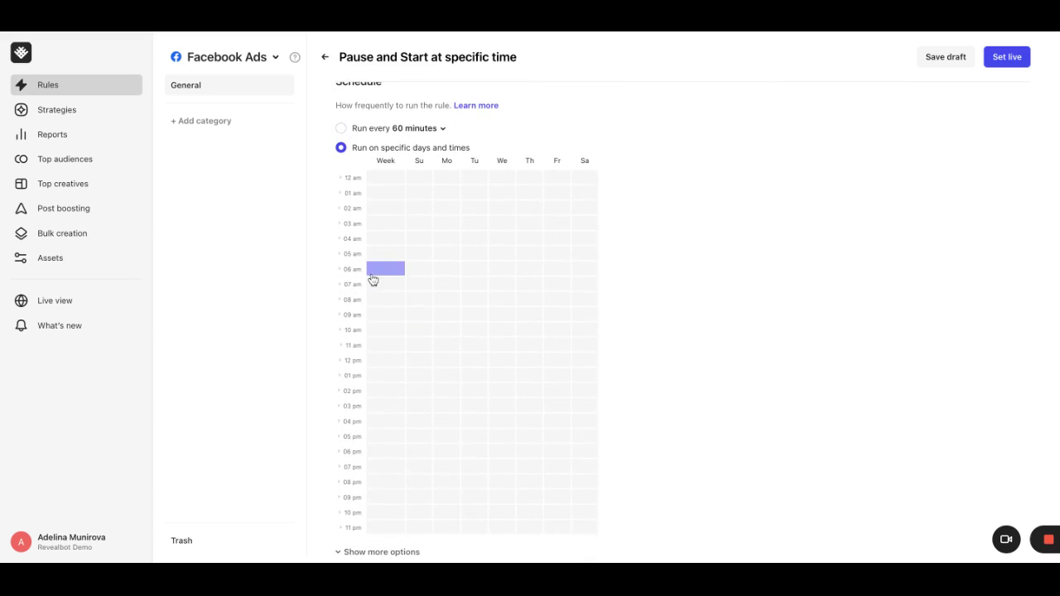
{"action": "left_click", "coordinate": [372, 275]}
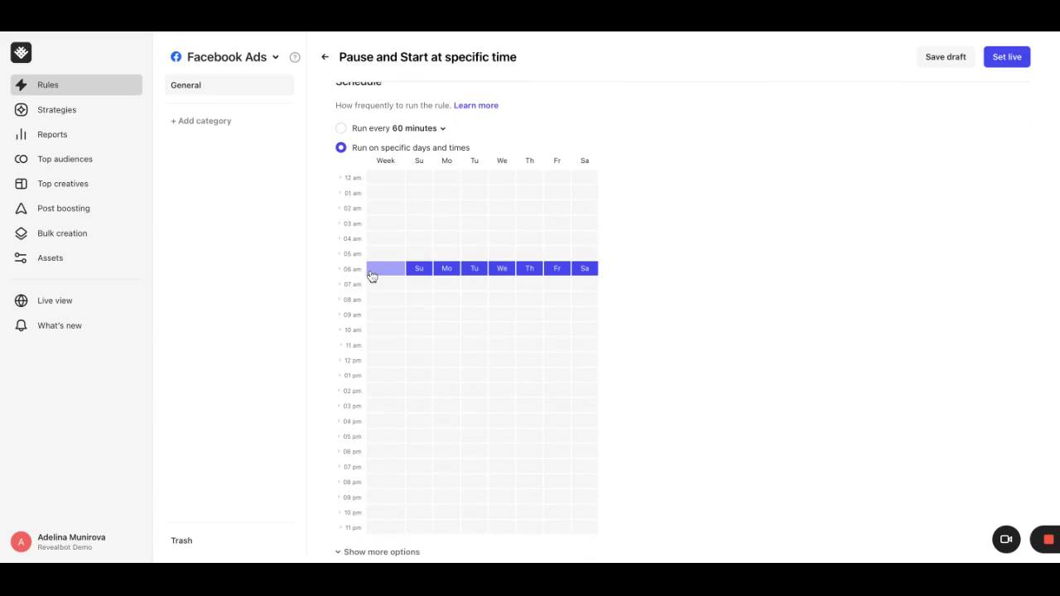
{"action": "left_click", "coordinate": [390, 530]}
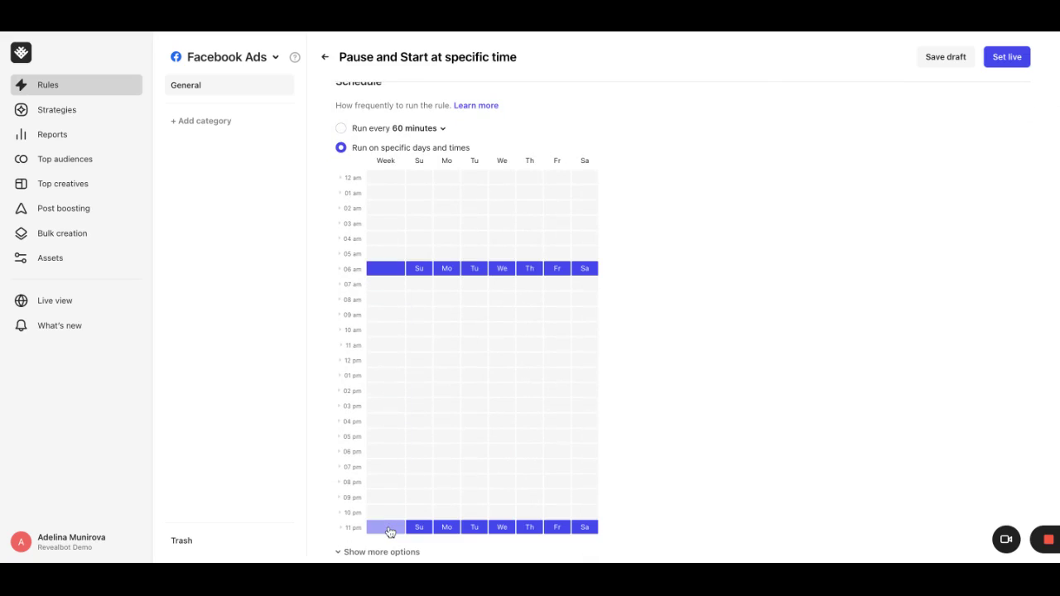
{"action": "left_click", "coordinate": [340, 270]}
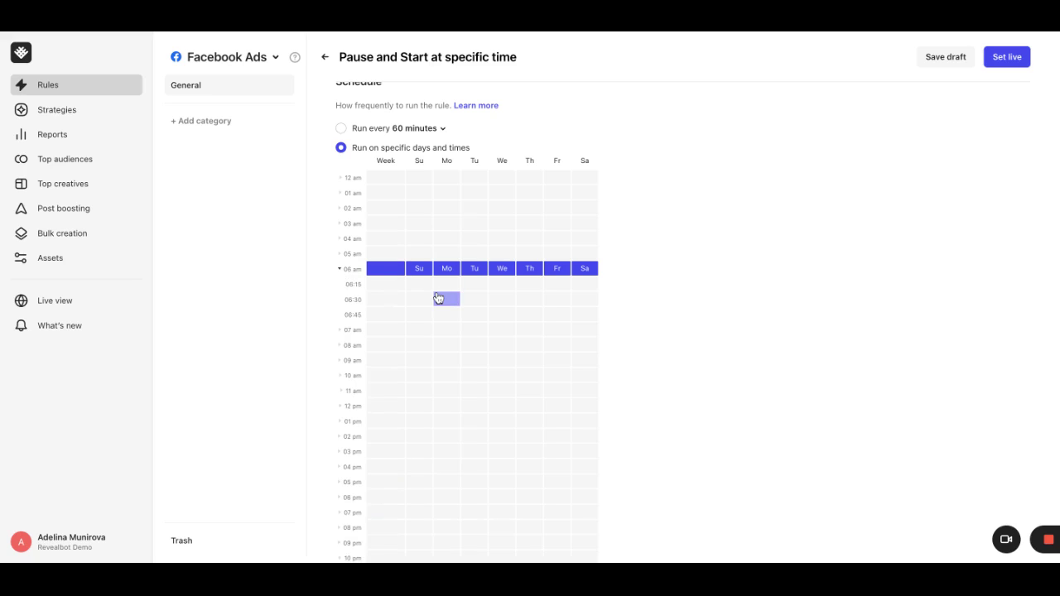
{"action": "scroll", "coordinate": [439, 299], "scroll_direction": "up", "scroll_amount": 5}
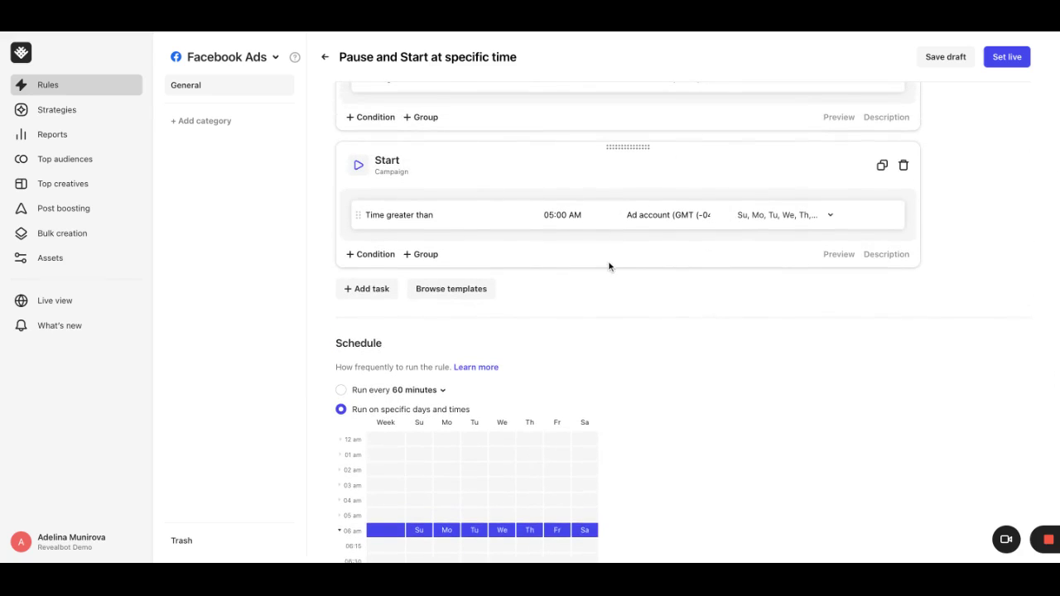
{"action": "scroll", "coordinate": [611, 264], "scroll_direction": "up", "scroll_amount": 2}
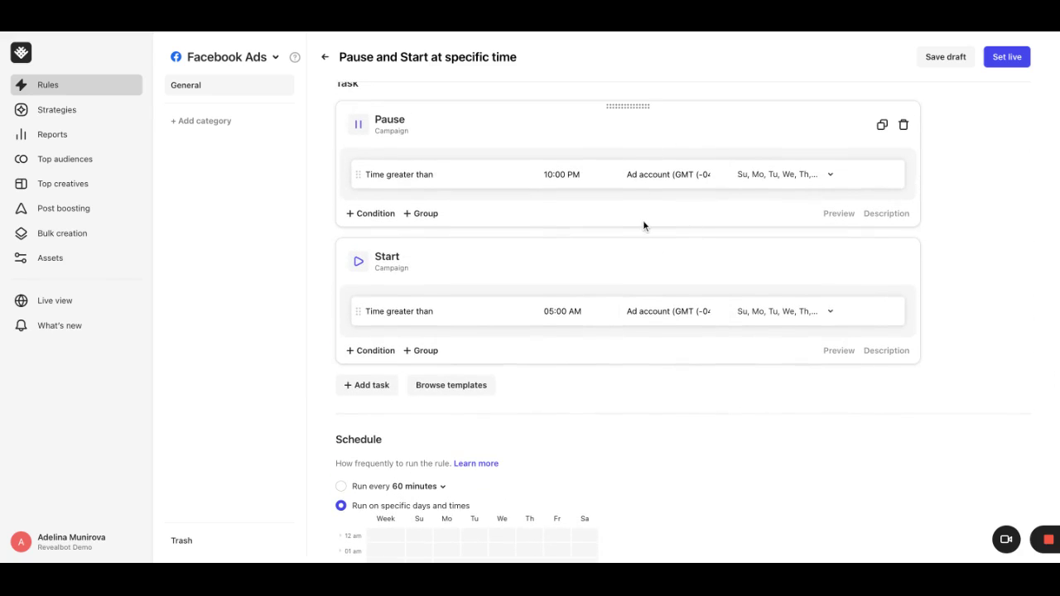
{"action": "scroll", "coordinate": [643, 219], "scroll_direction": "down", "scroll_amount": 8}
{"action": "scroll", "coordinate": [643, 220], "scroll_direction": "down", "scroll_amount": 5}
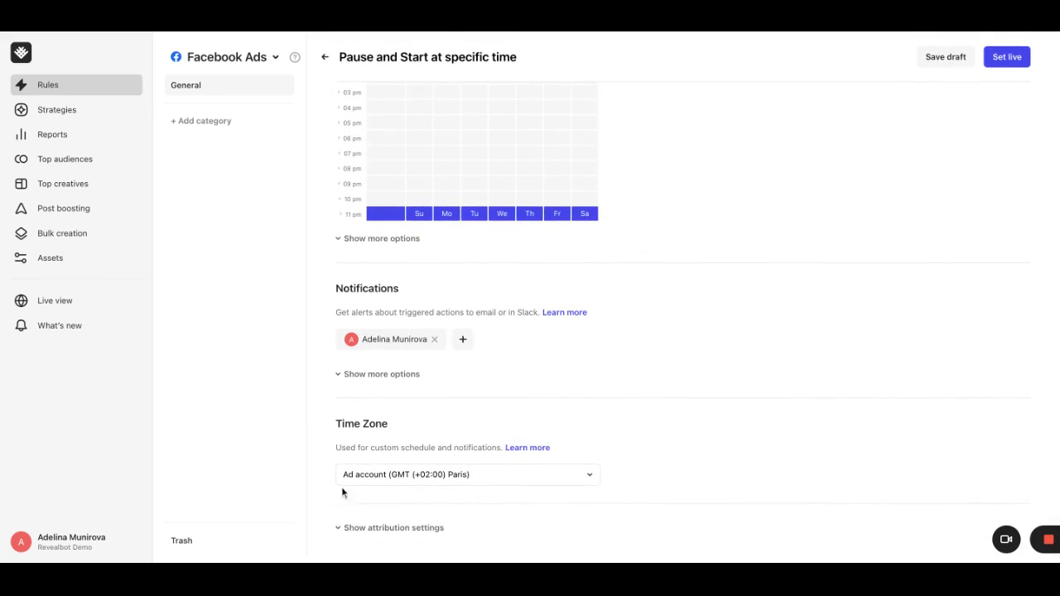
{"action": "scroll", "coordinate": [464, 348], "scroll_direction": "up", "scroll_amount": 6}
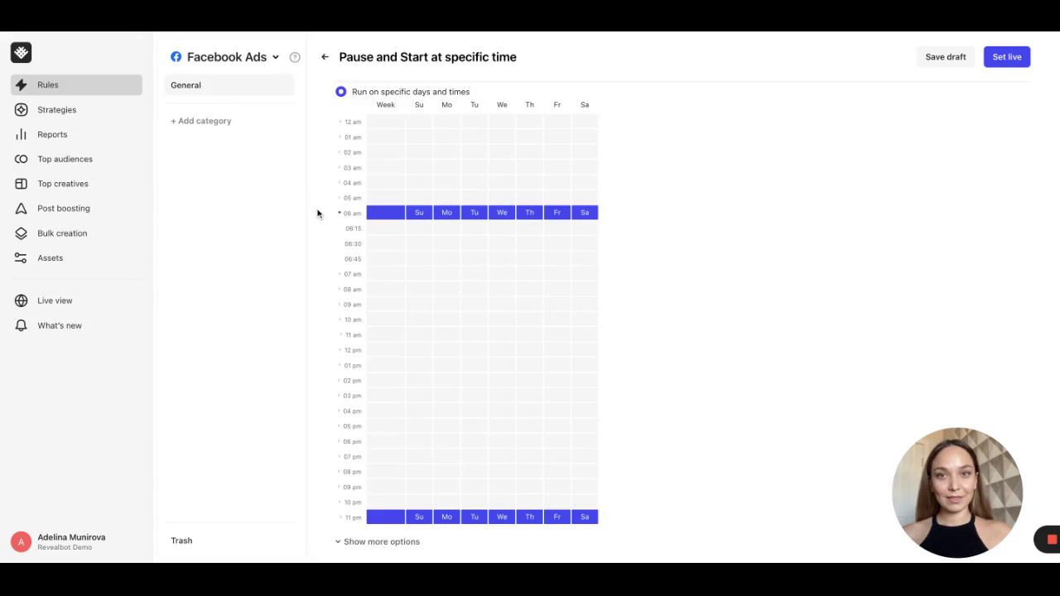